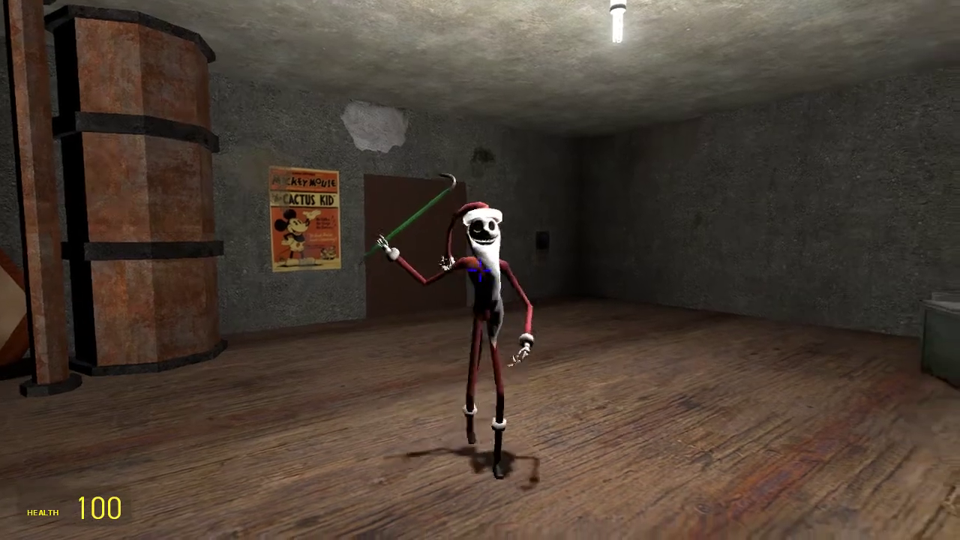
Lift the Jack Skellington ragdoll into the air with the physics gun
drag(480, 270, 480, 270)
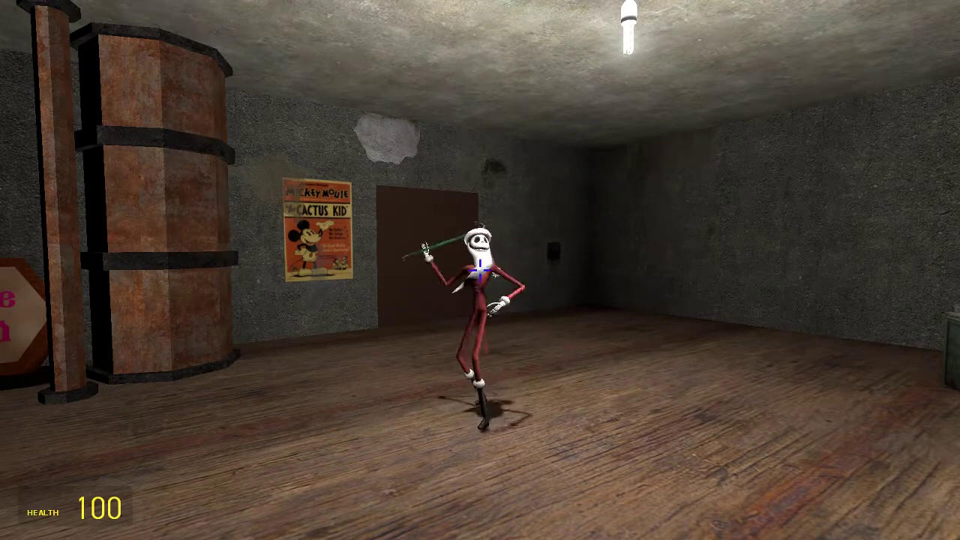
Morph into the top-hatted animatronic and start walking it around the room
key(q)
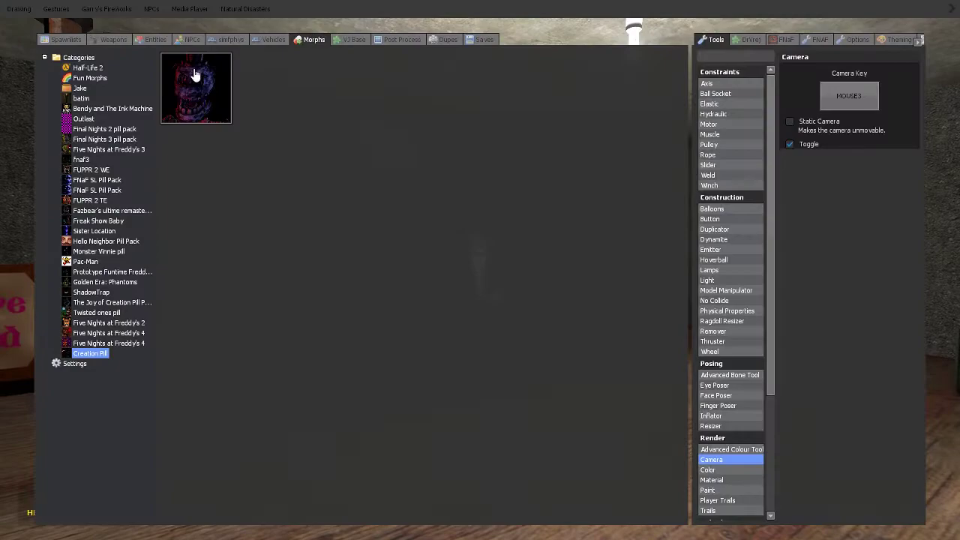
click(75, 358)
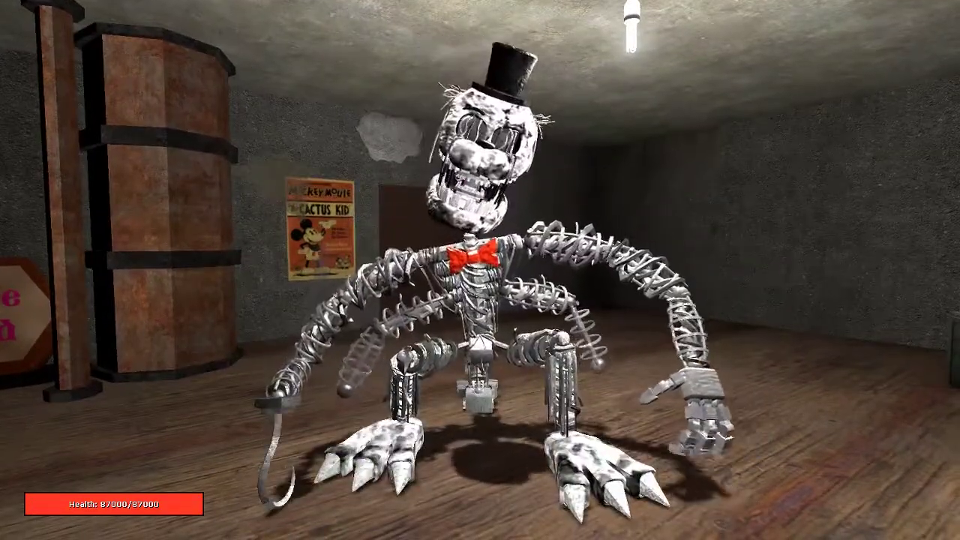
key(w)
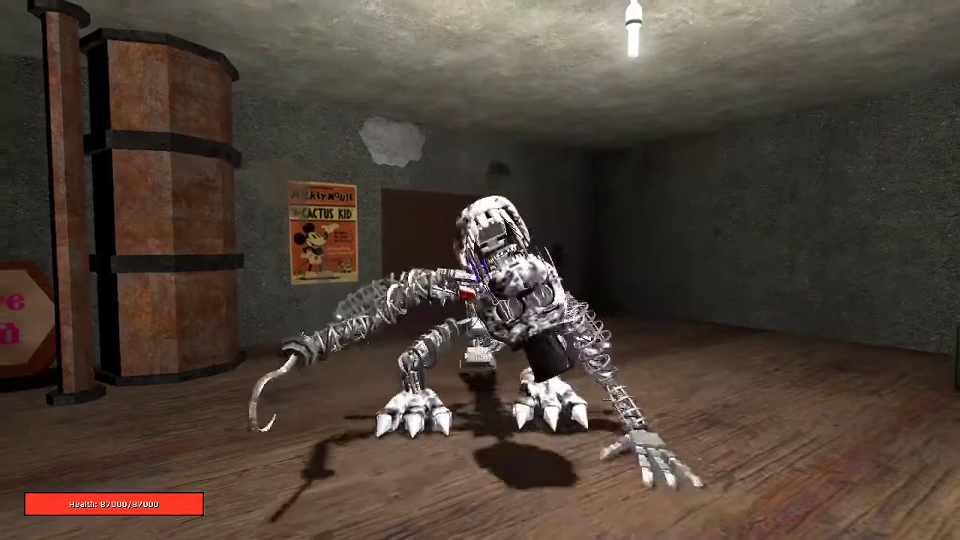
key(w)
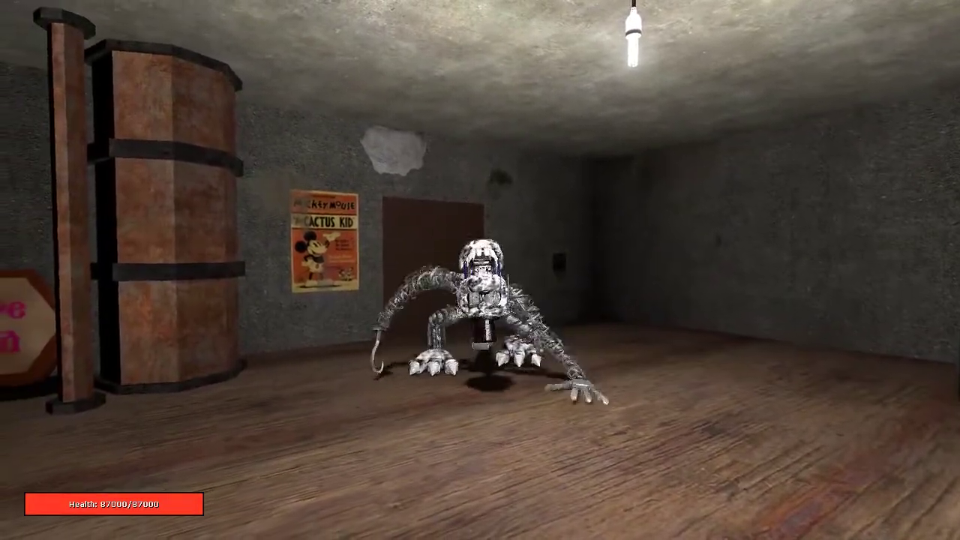
Walk the animatronic past the Mickey Mouse poster and barrels toward the desk
key(s)
key(w)
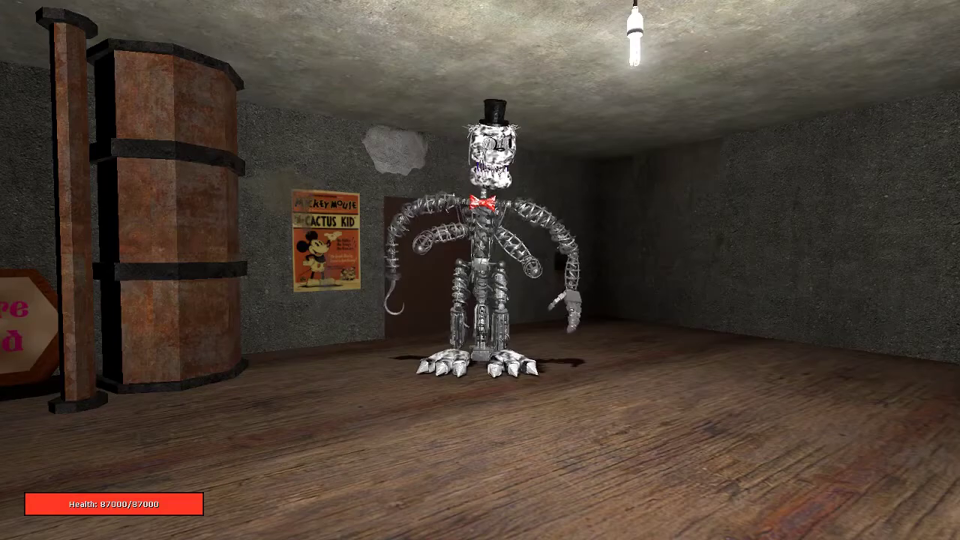
key(a)
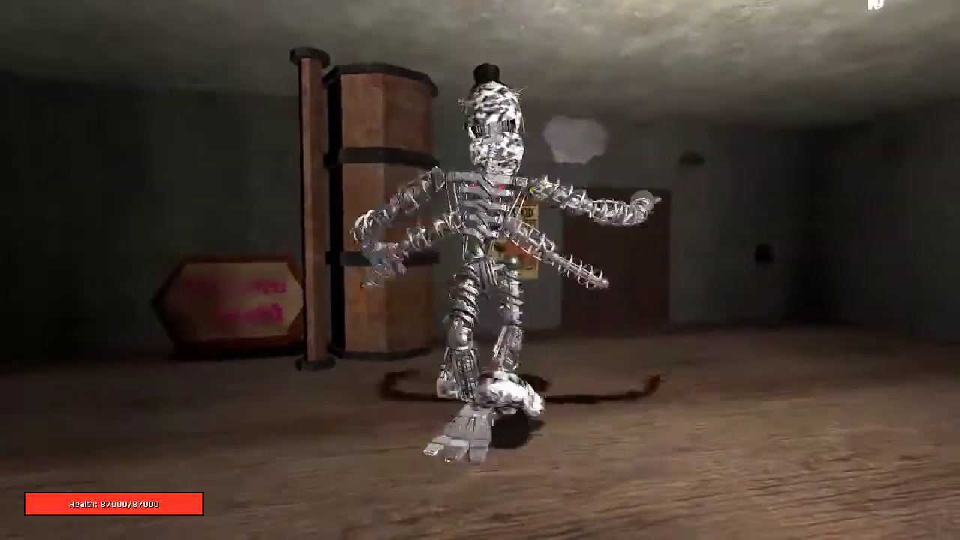
key(w)
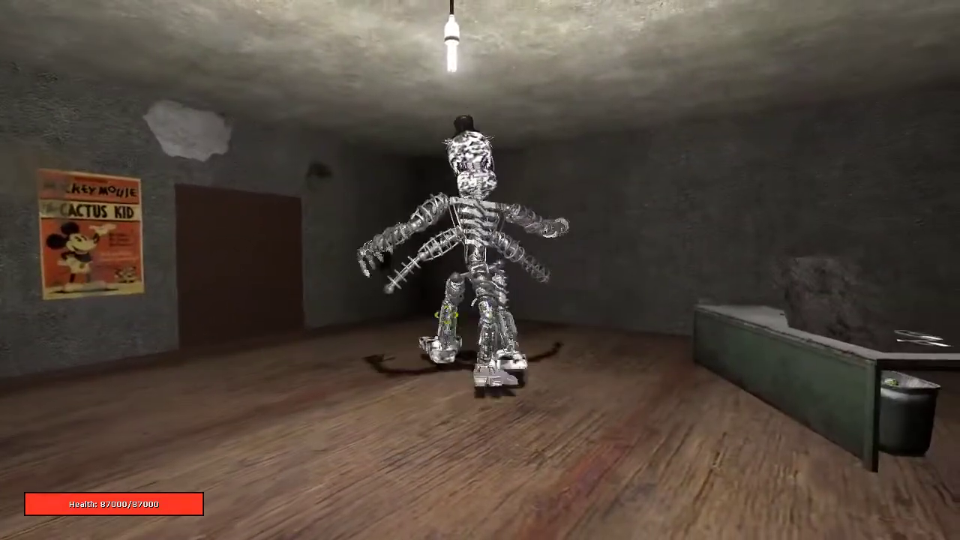
key(a)
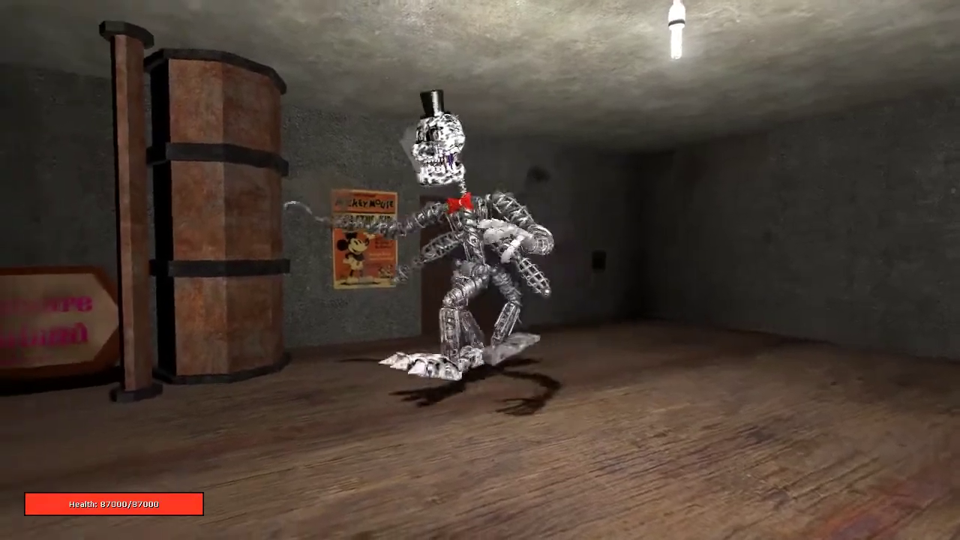
key(a)
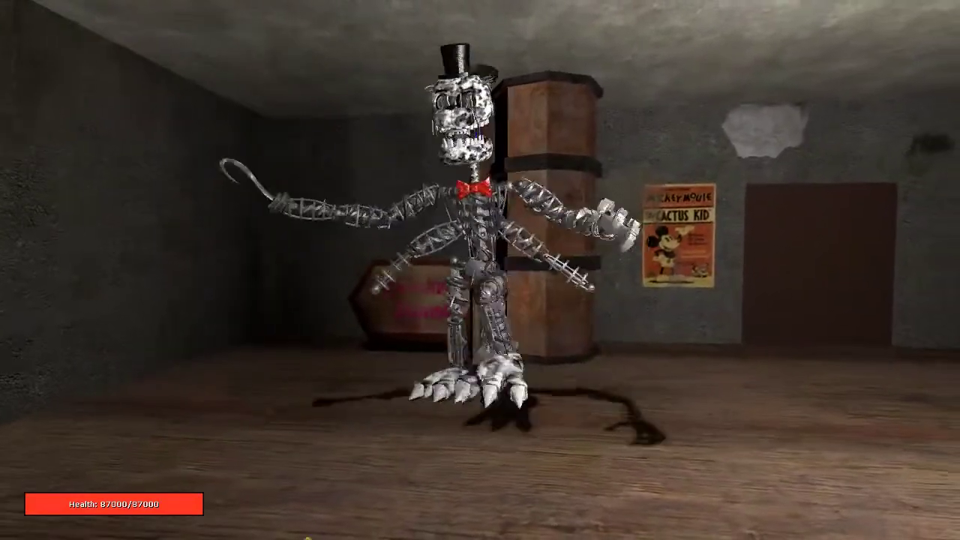
key(a)
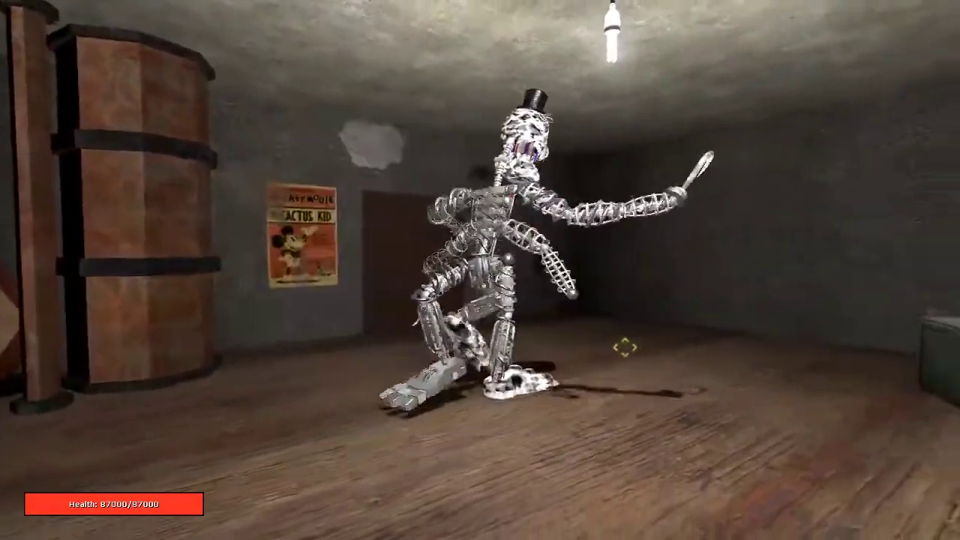
key(a)
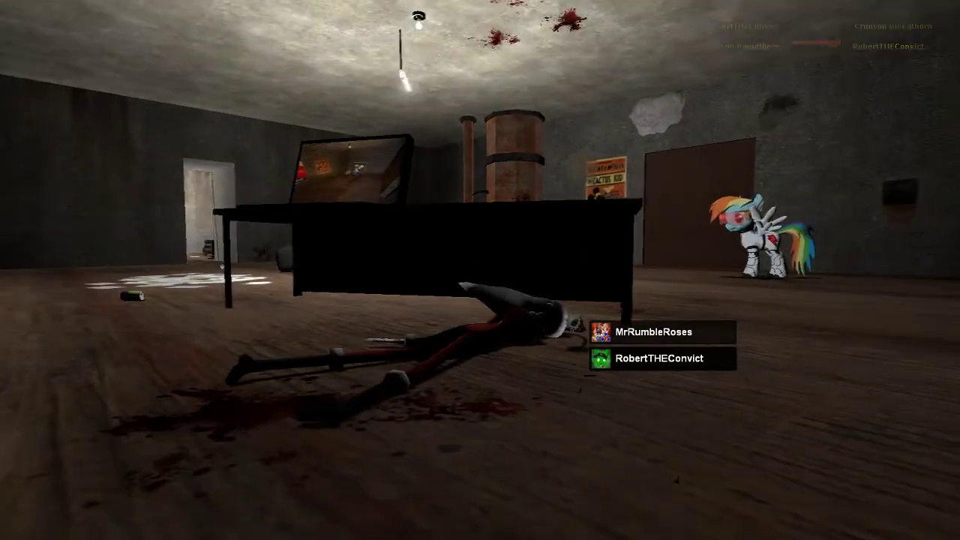
Respawn in first person and walk over and around the pony player
click(480, 270)
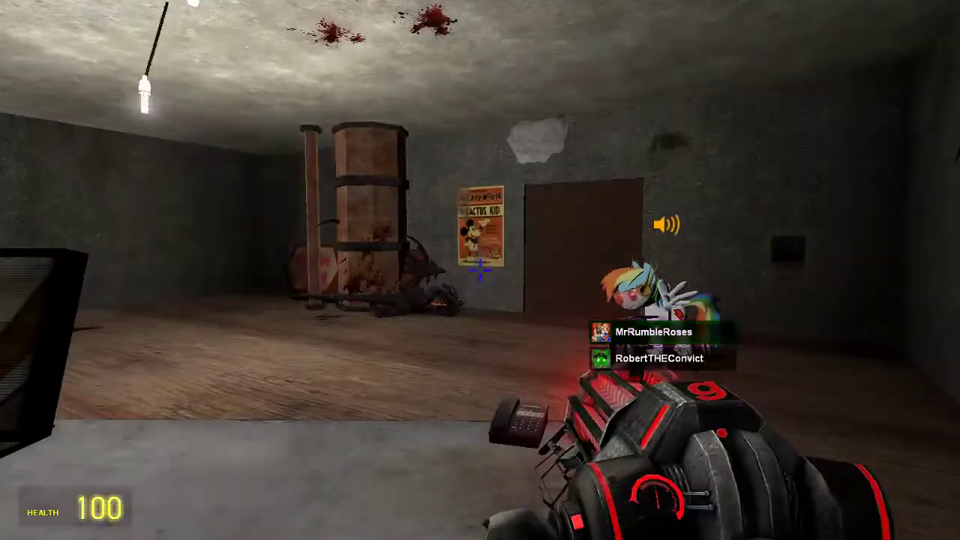
key(w)
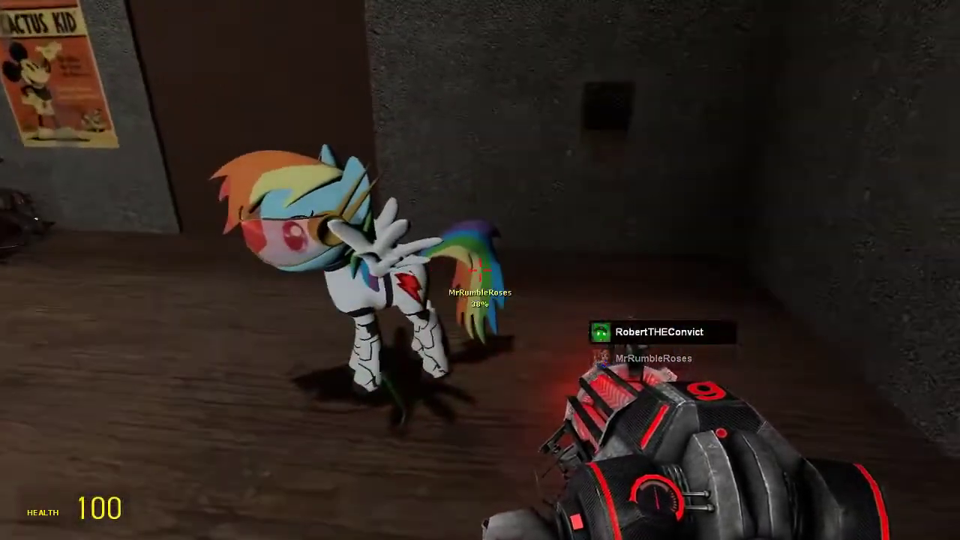
key(w)
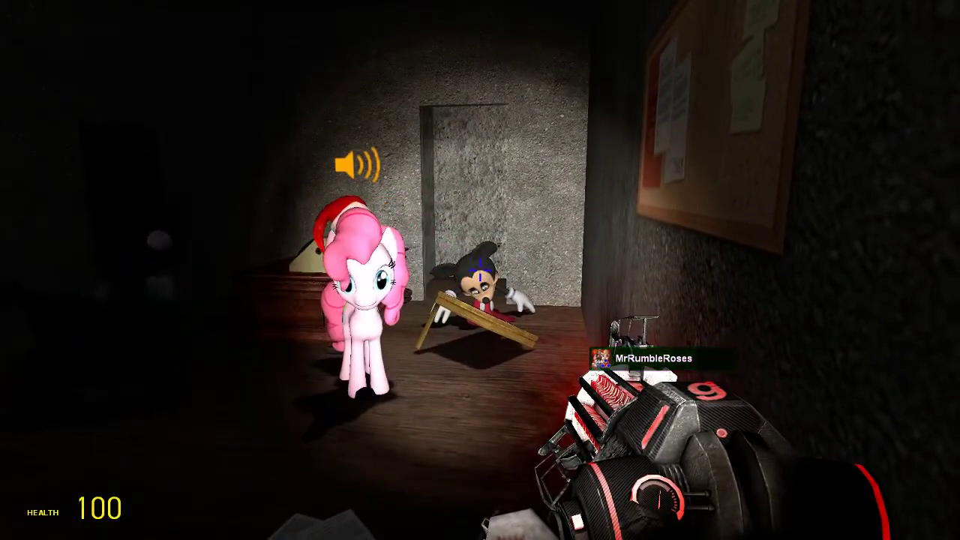
Pull the Mickey doll out with the physics gun, release it, and switch on the flashlight
drag(480, 270, 480, 269)
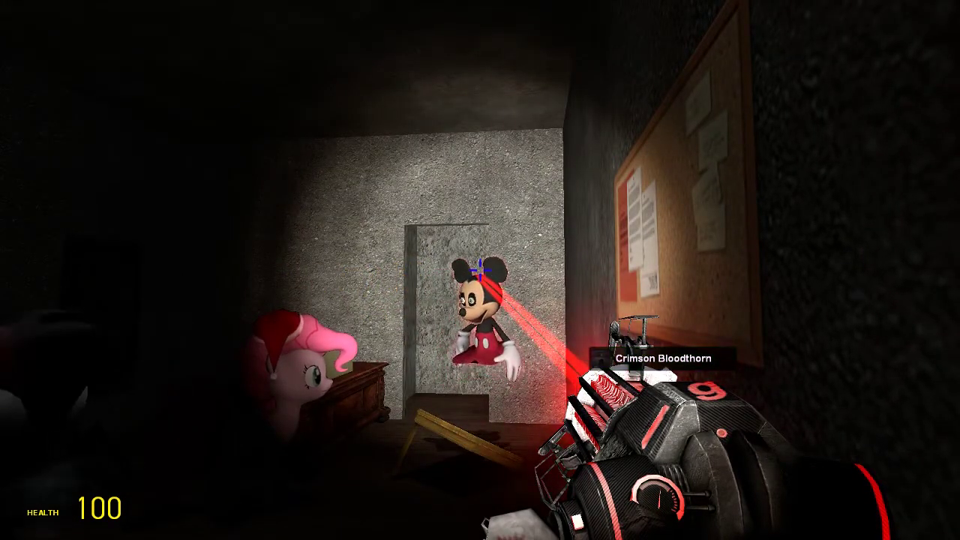
drag(480, 270, 480, 270)
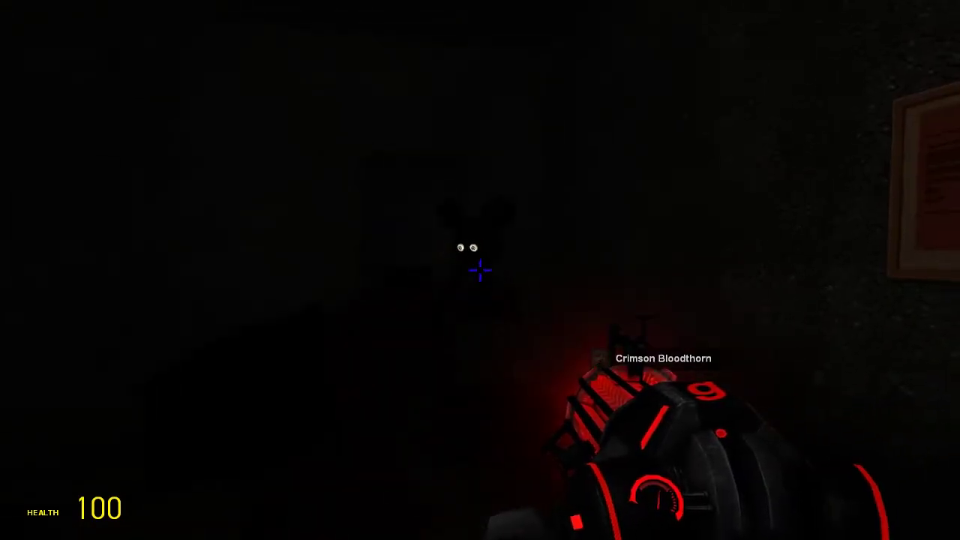
key(f)
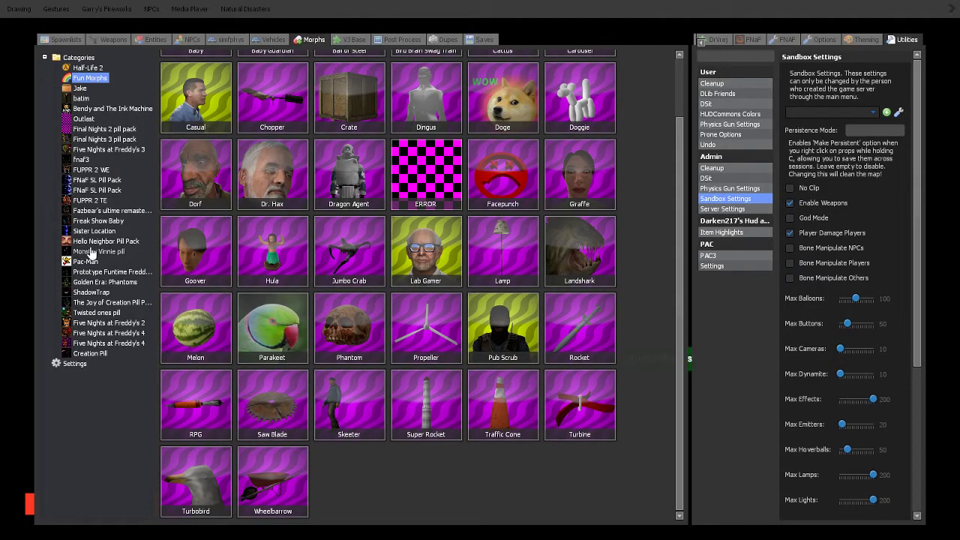
Spawn a Light entity in the dark room, then bring up the Minecraft entity list
click(153, 39)
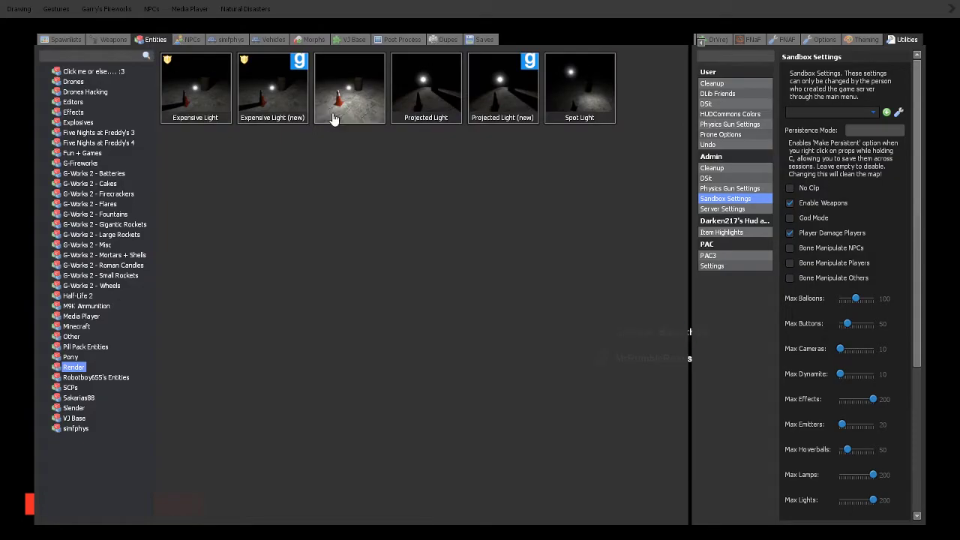
key(q)
key(q)
click(335, 117)
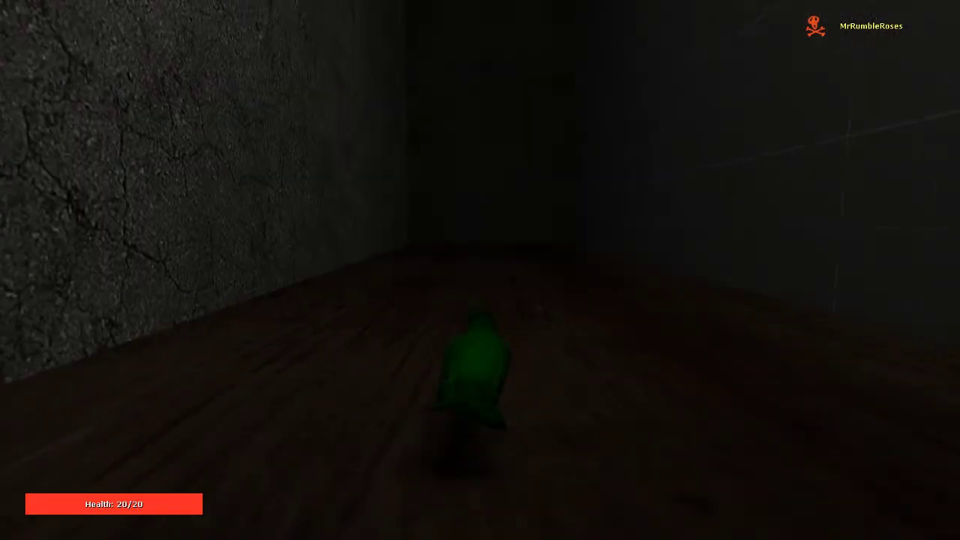
key(q)
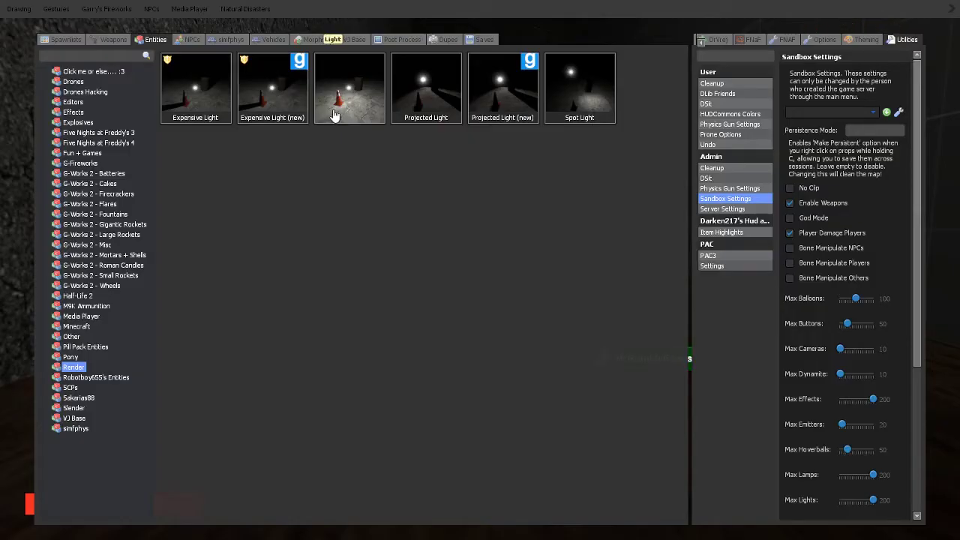
click(72, 327)
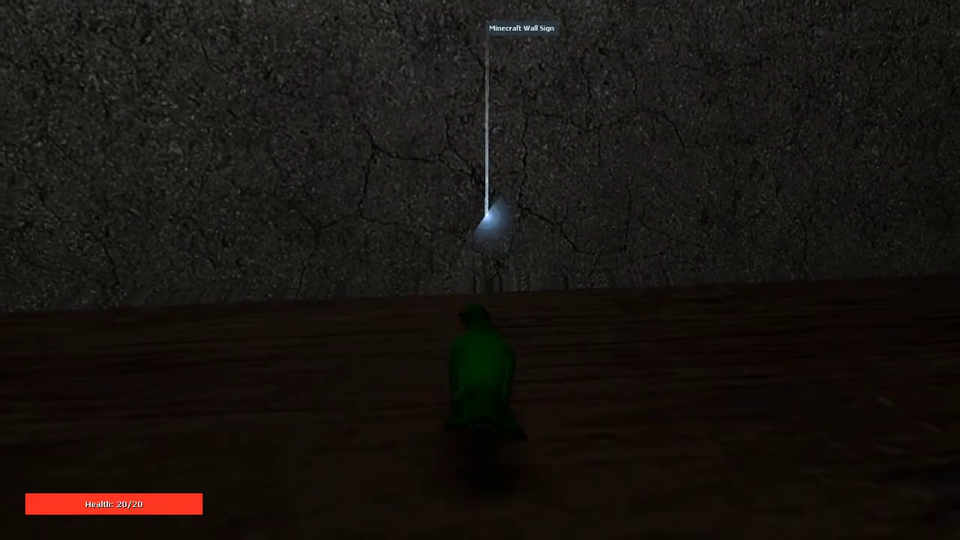
Undo the old sign and carry a newly spawned Minecraft Wall Sign to the wall
key(z)
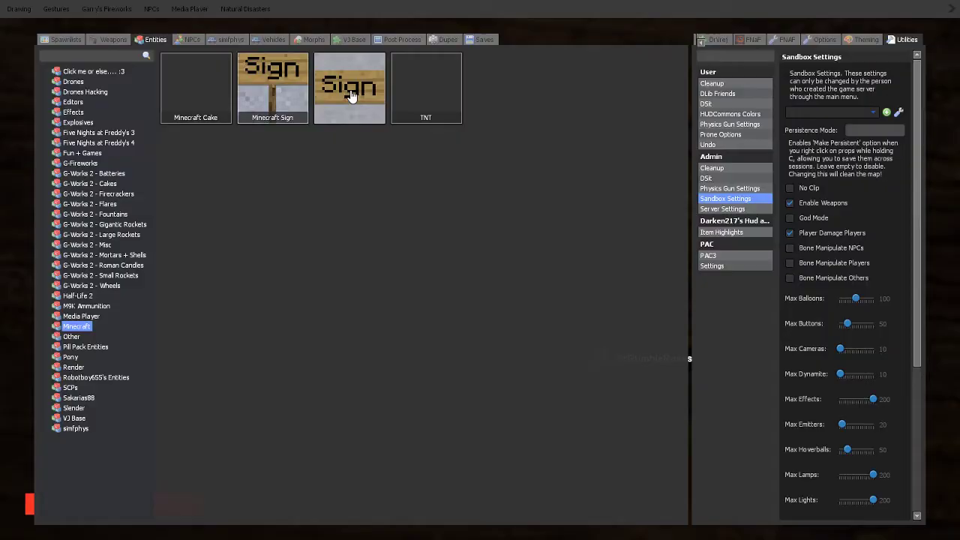
click(350, 90)
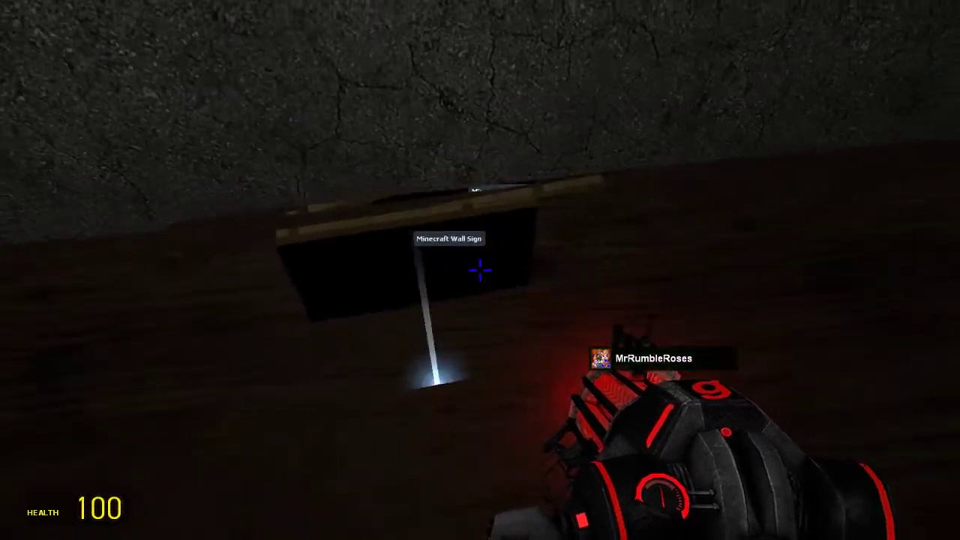
drag(480, 269, 480, 270)
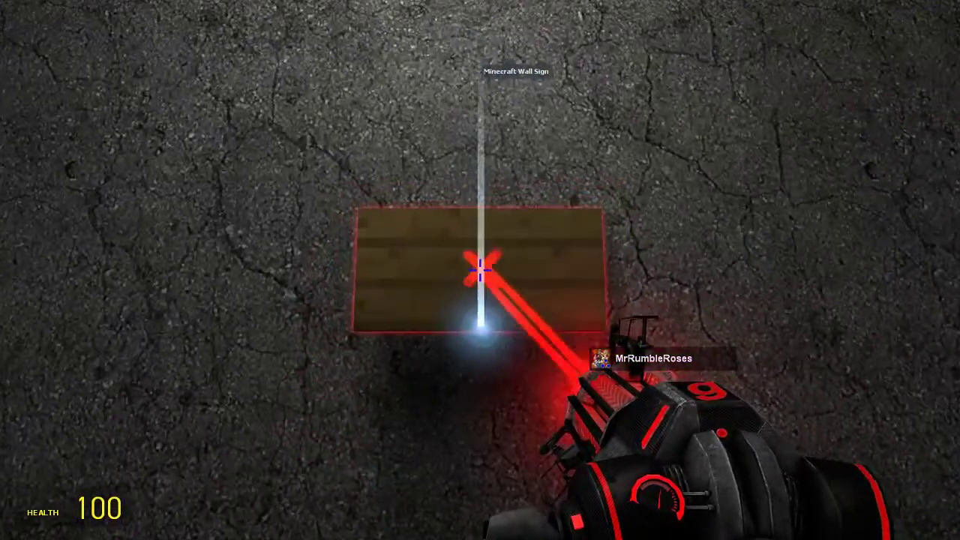
Freeze the sign on the wall and set its text to 'SUCKERS!! :P'
right_click(479, 270)
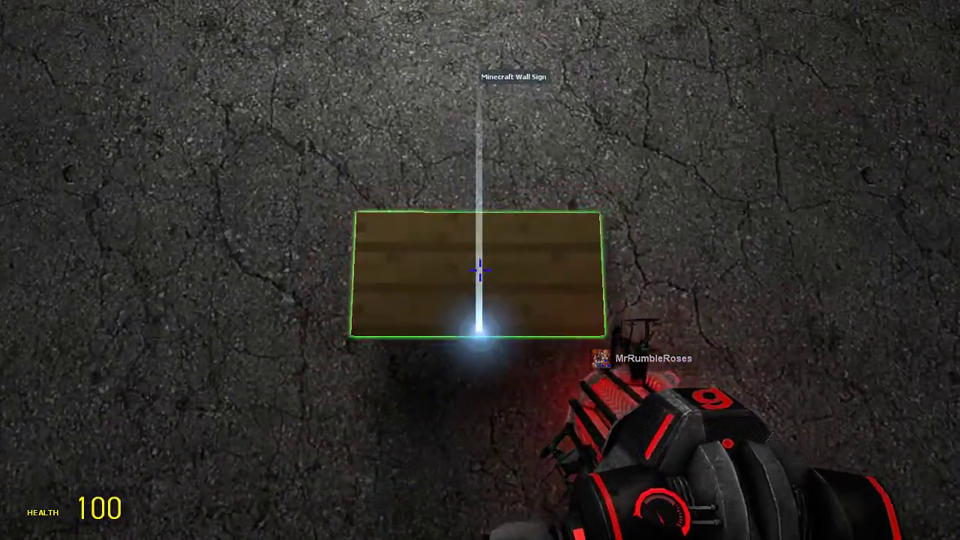
key(e)
text(SUCKERS!!!)
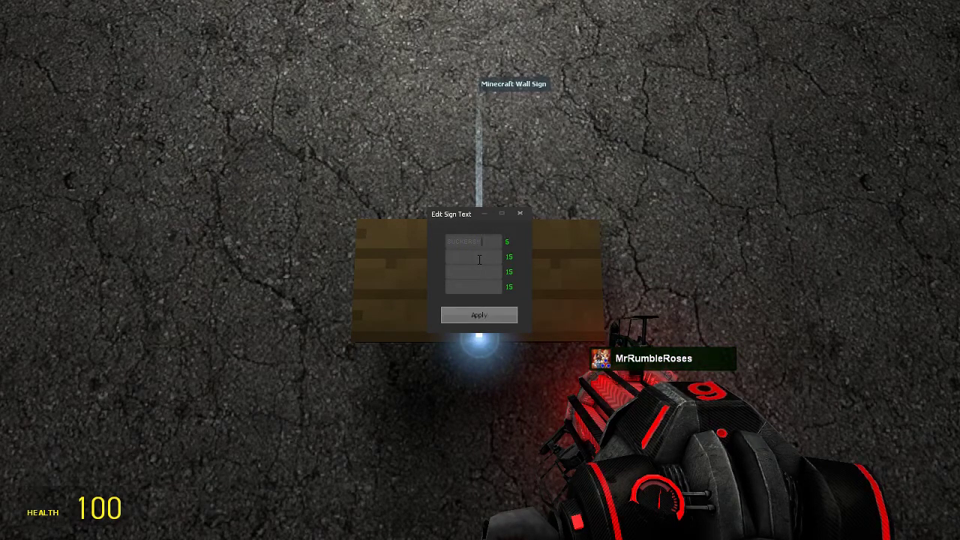
text(P)
click(479, 314)
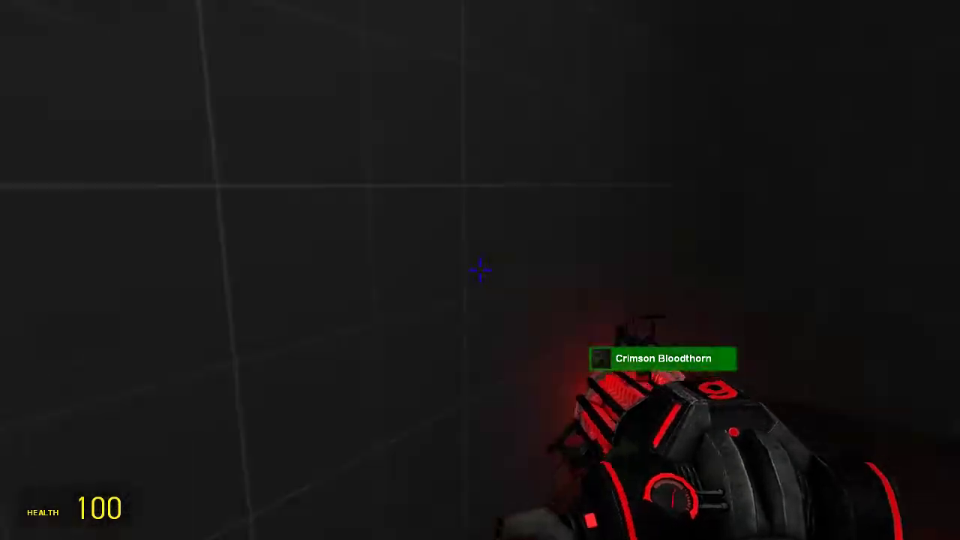
Choose the Parakeet morph from Fun Morphs in the spawn menu's Morphs tab
key(q)
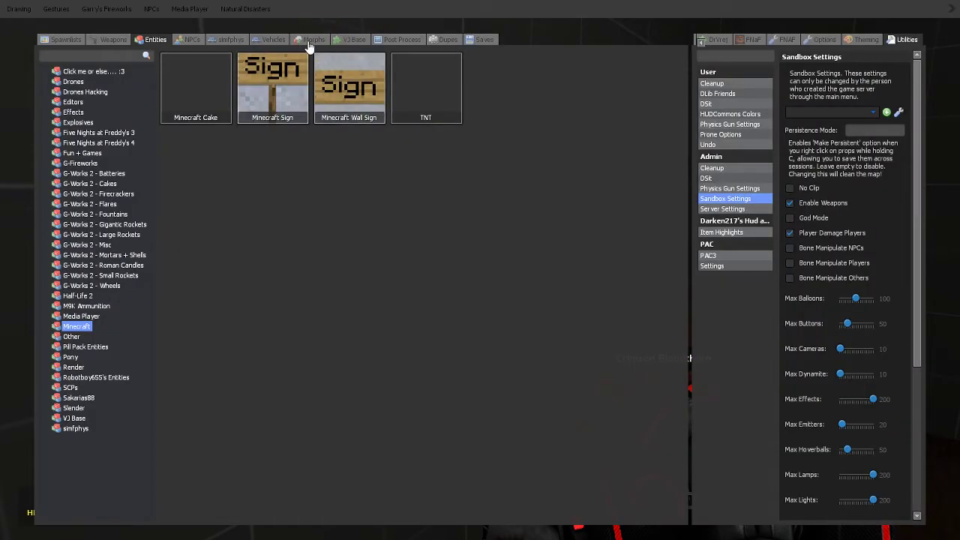
click(309, 39)
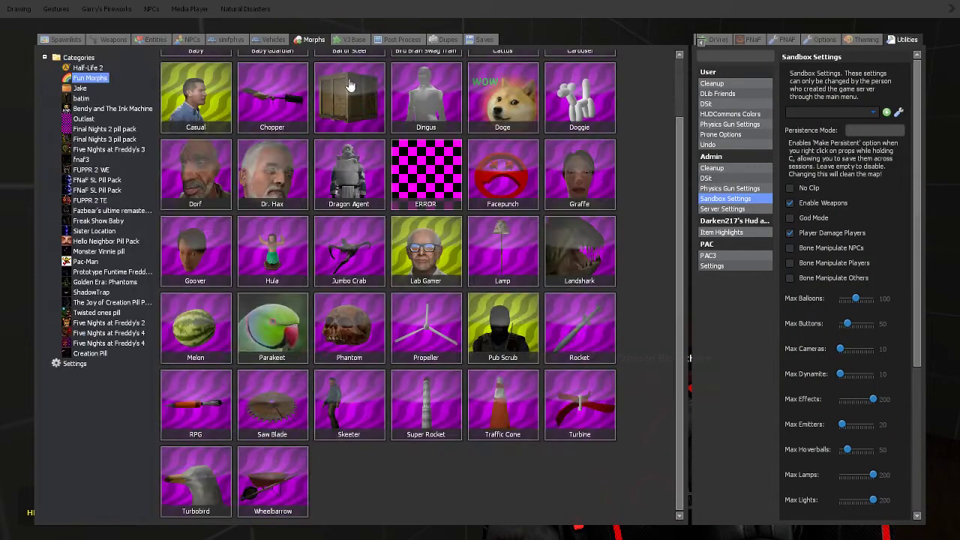
click(272, 328)
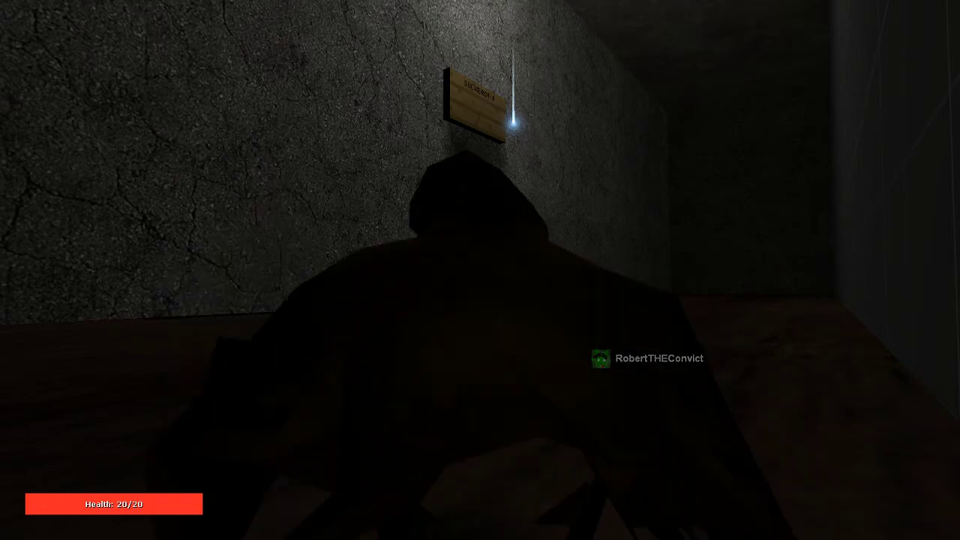
Pan left down the dark corridor beneath the SUCKERS sign, then open the spawn menu
drag(480, 270, 225, 248)
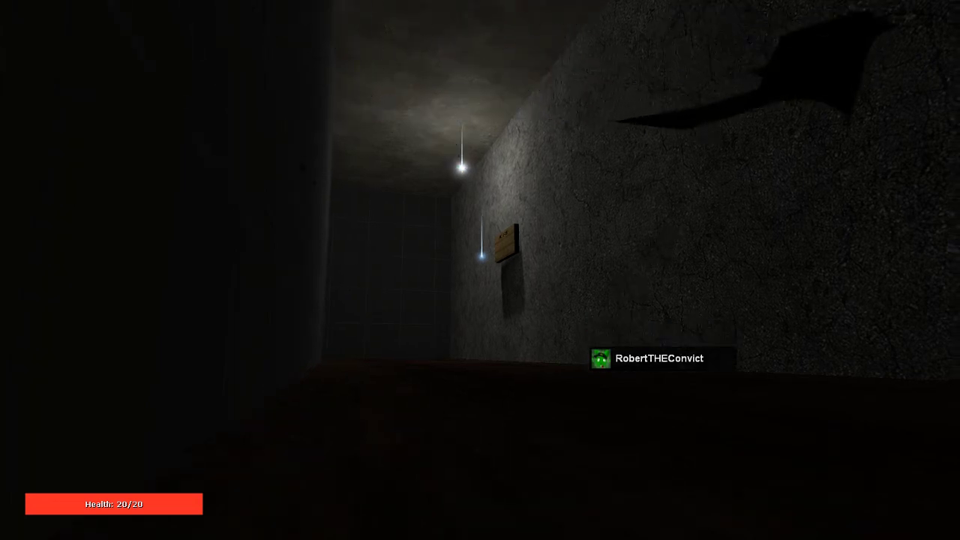
key(q)
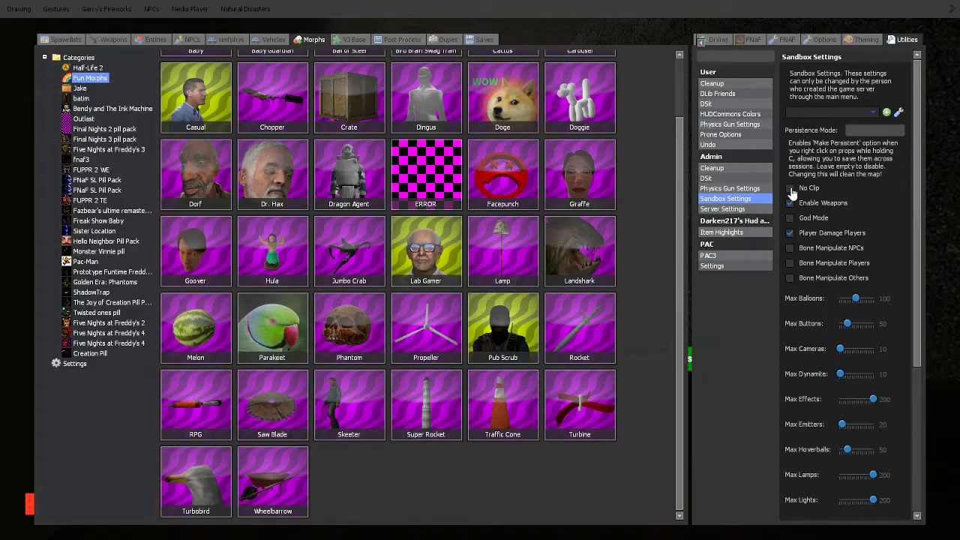
Release Q to dismiss the spawn menu and resume play in the basement
key(q)
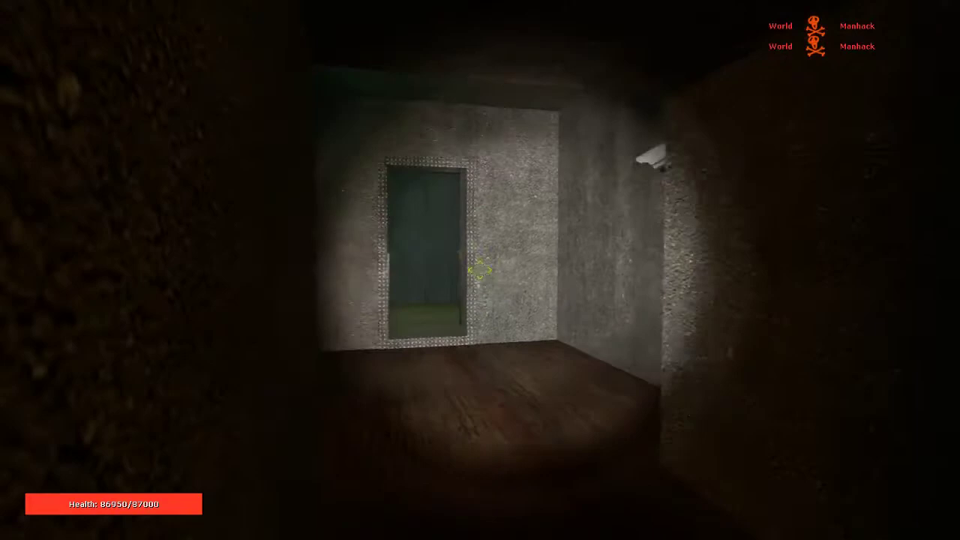
Walk into the crate storeroom and check behind the stacked crates
key(w)
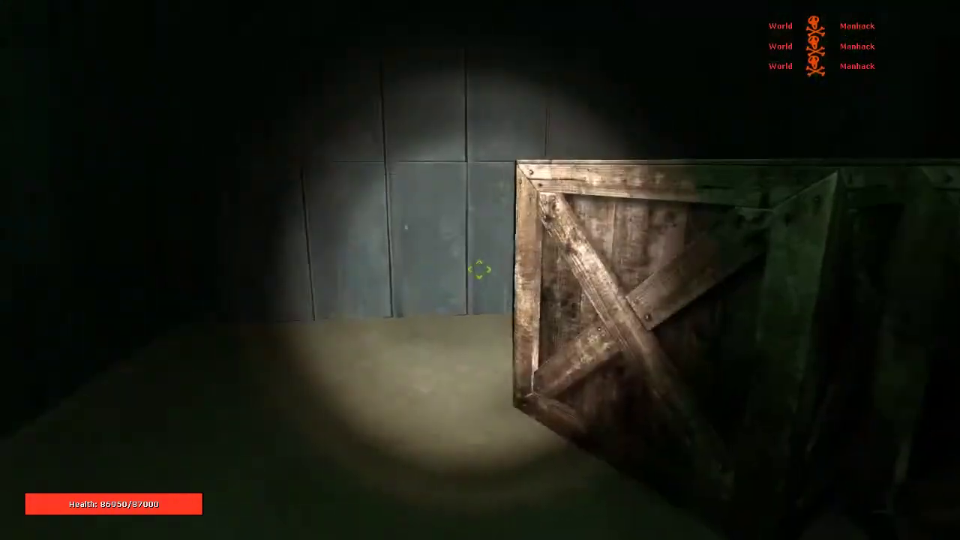
key(w)
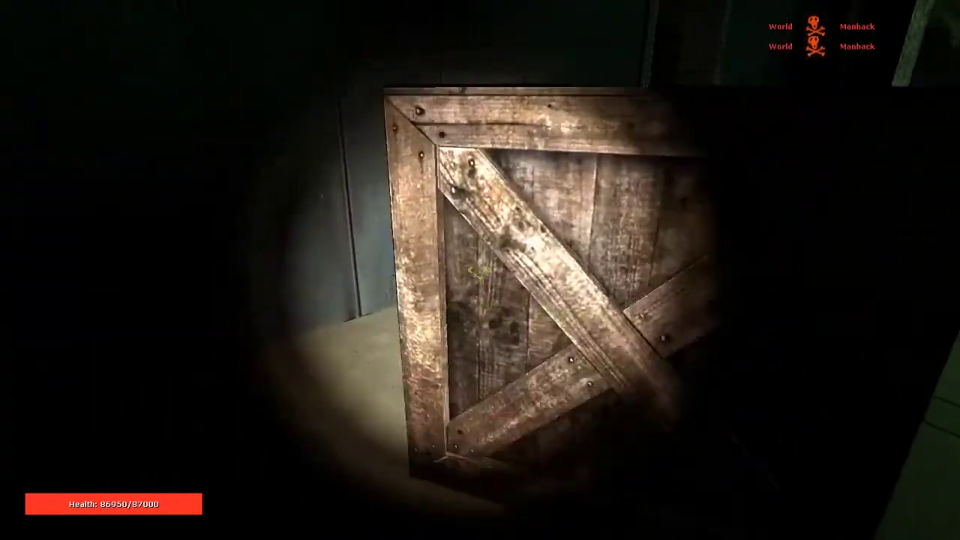
key(w)
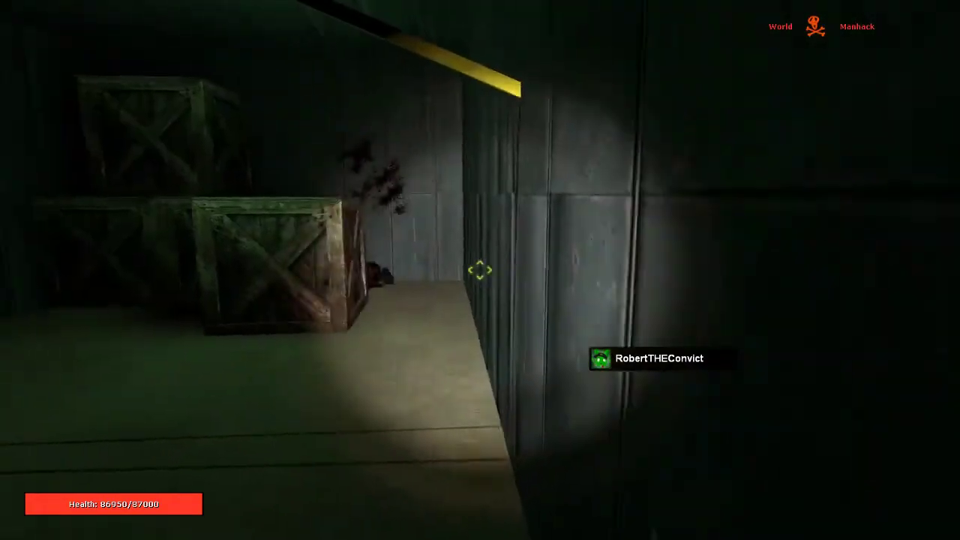
key(w)
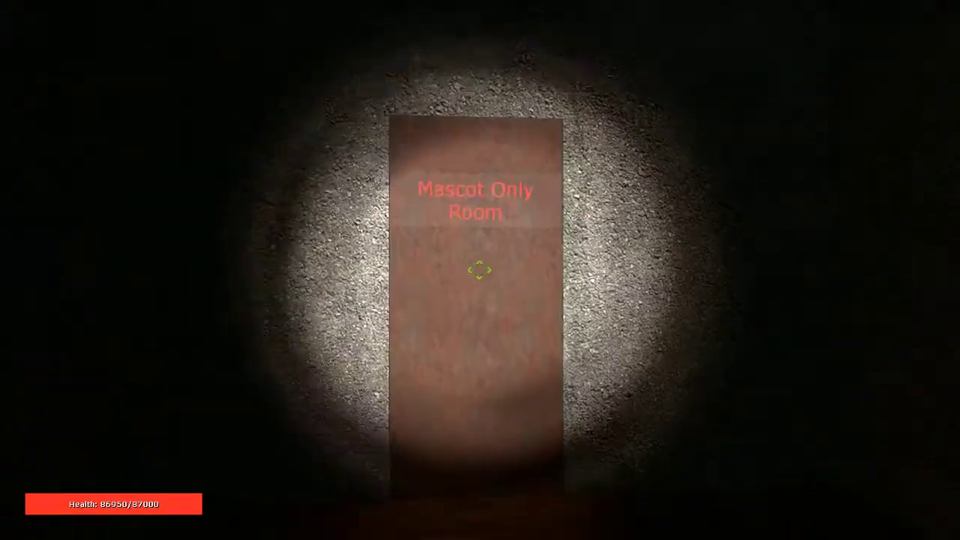
Enter the Mascot Only Room and sweep the coat rack corner and walls
key(w)
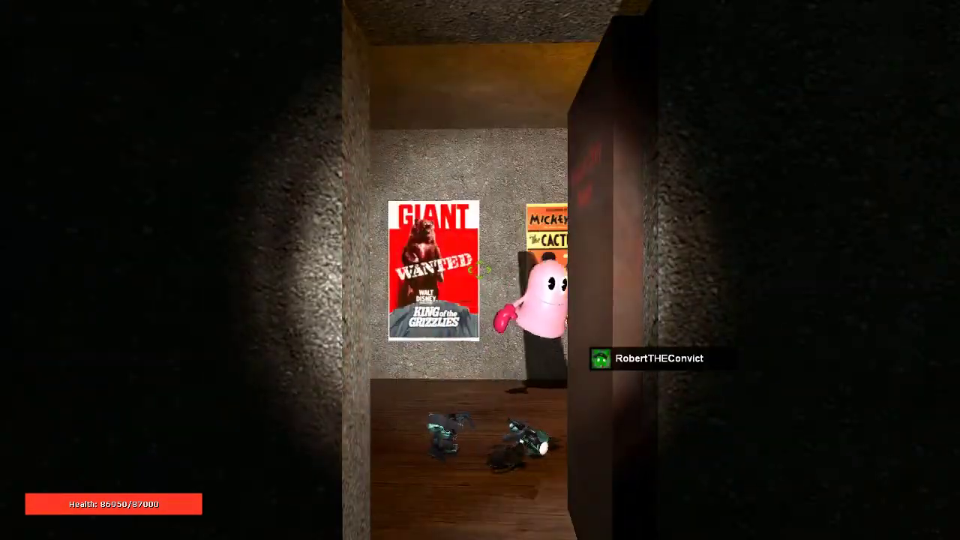
key(w)
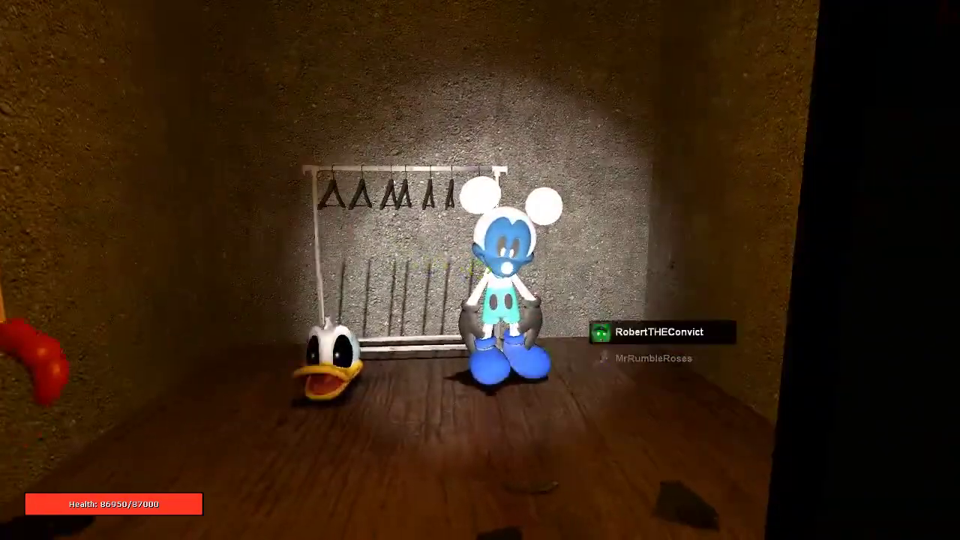
key(w)
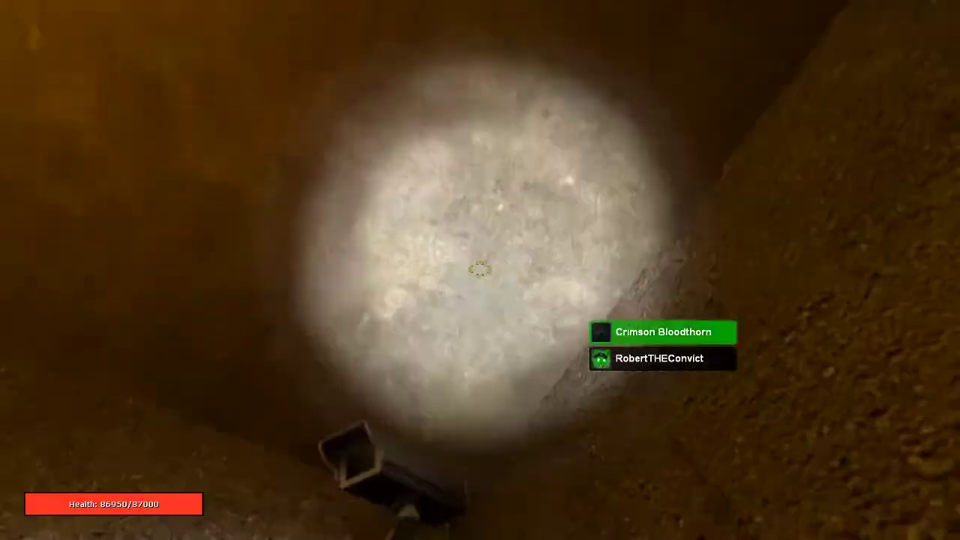
key(w)
key(w)
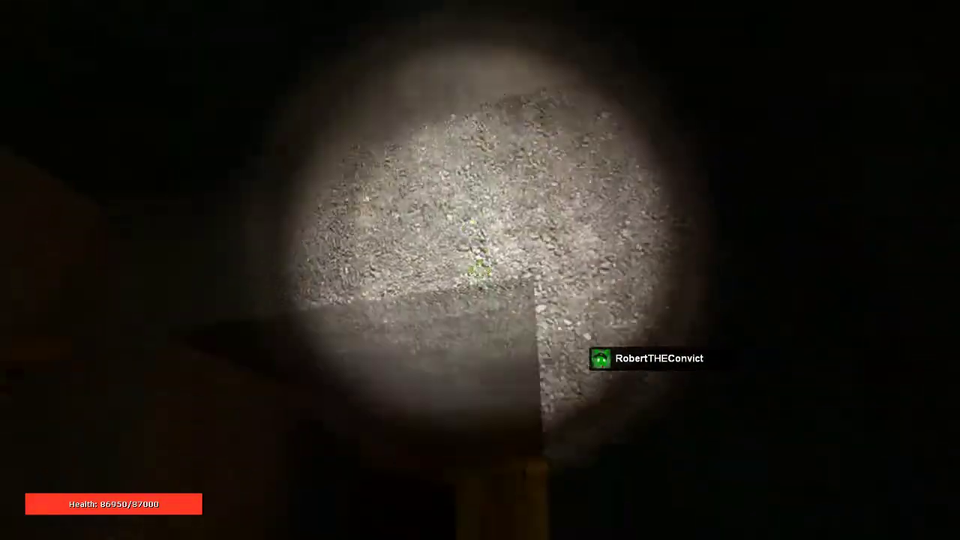
Search the hooks room past the stacked crates, wooden counter and behind the pillar
key(w)
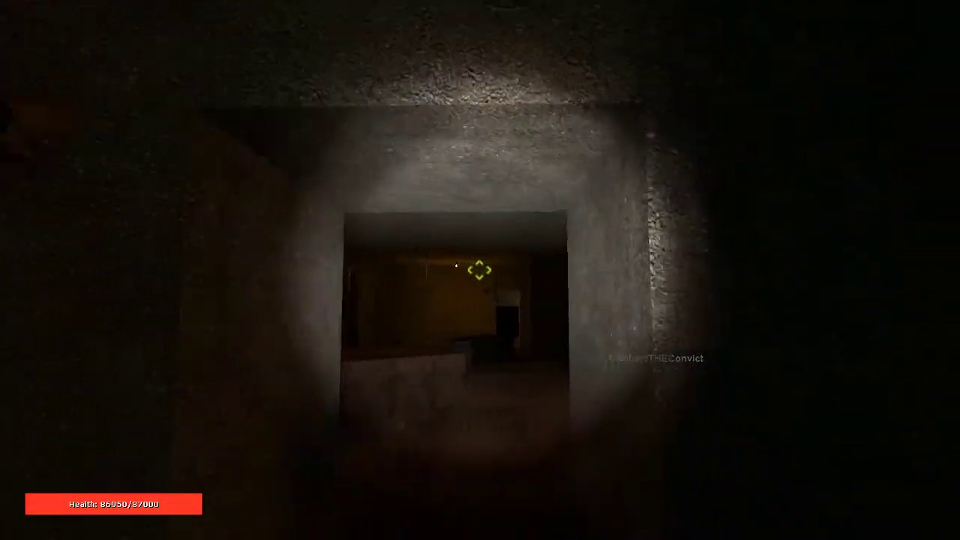
key(w)
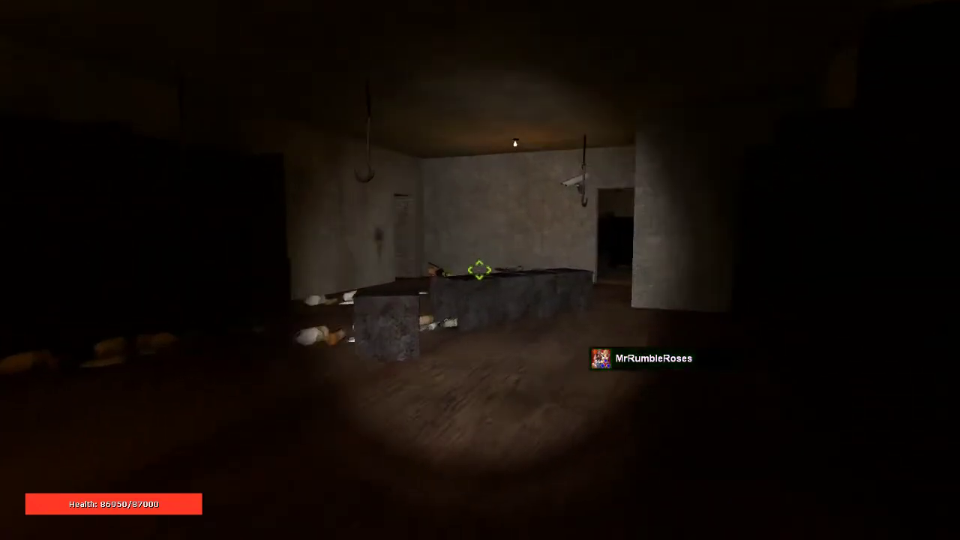
key(w)
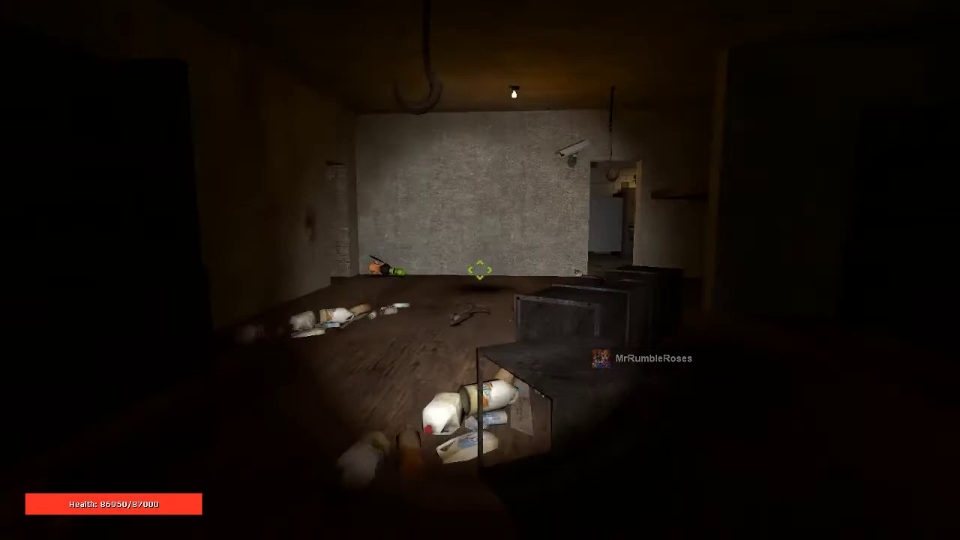
key(w)
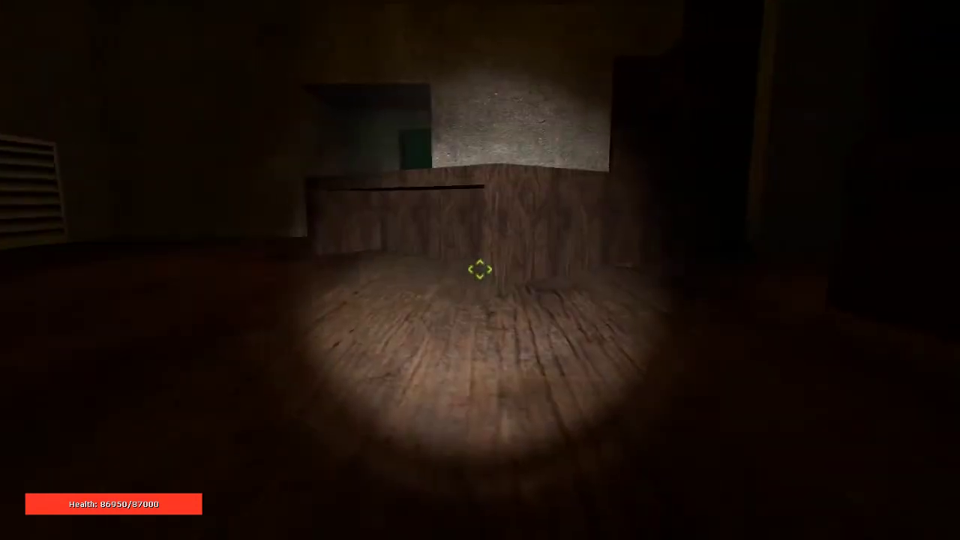
key(w)
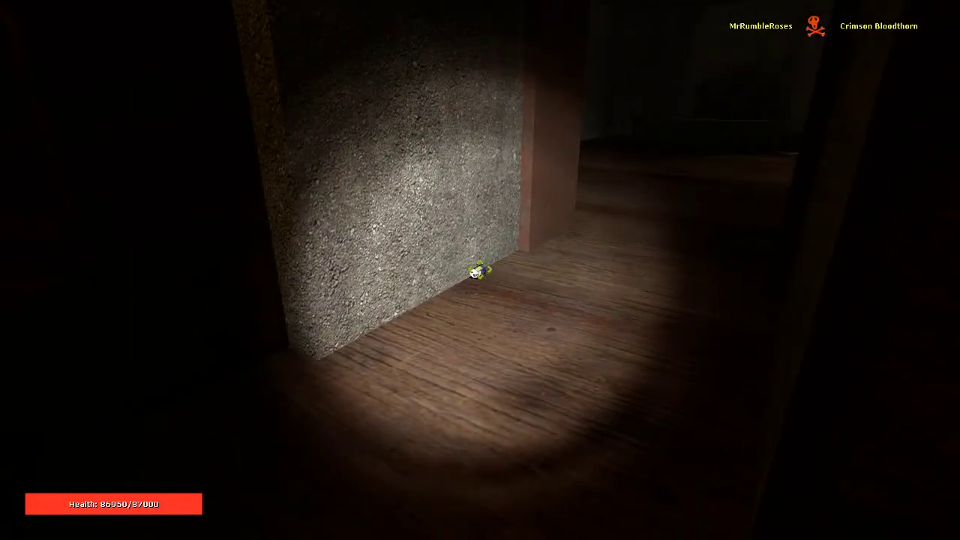
Walk the hallway past the pink mascot into the green room, around the crate to the back wall
key(w)
key(w)
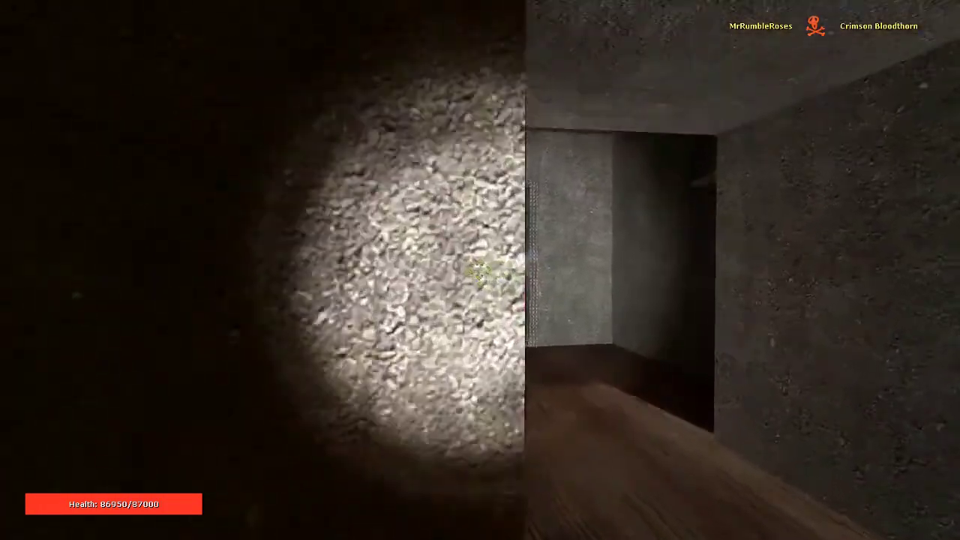
key(w)
key(w)
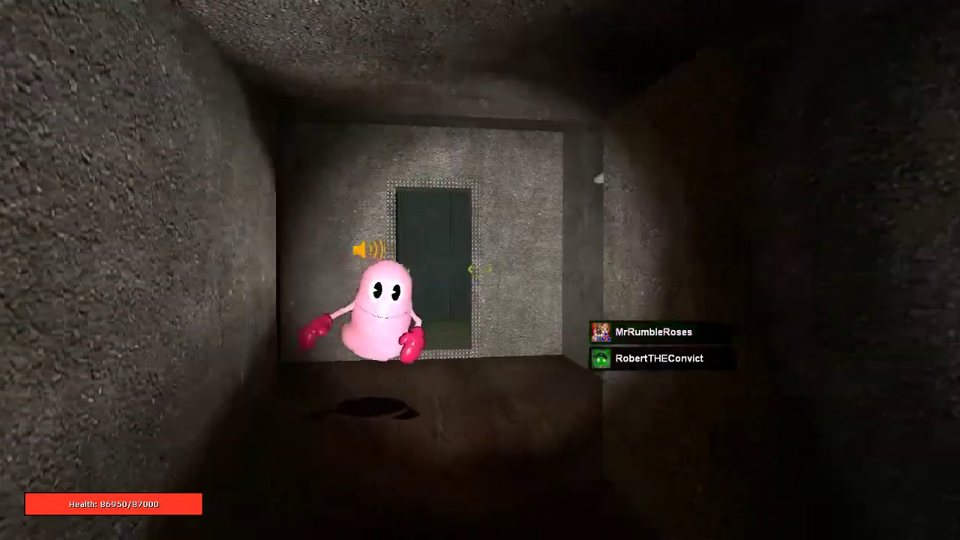
key(w)
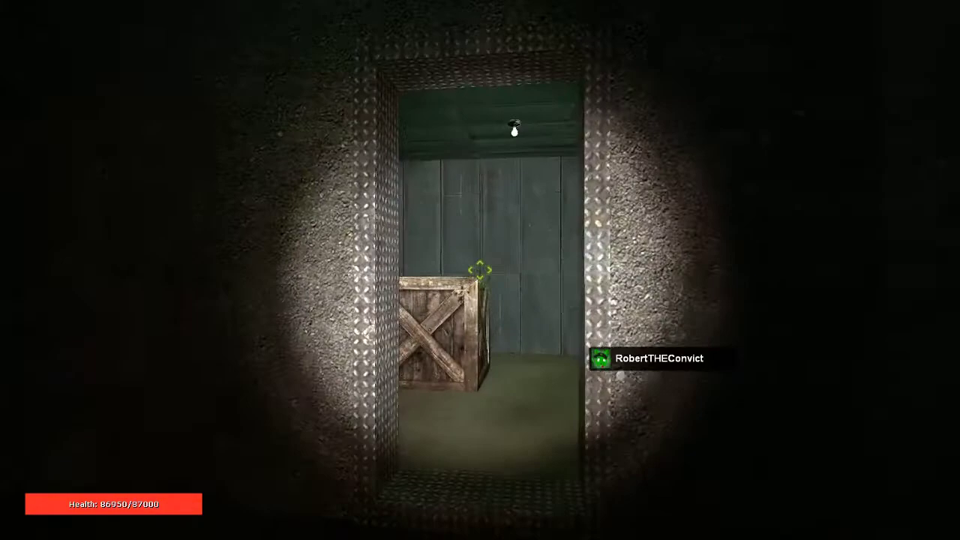
key(w)
key(f)
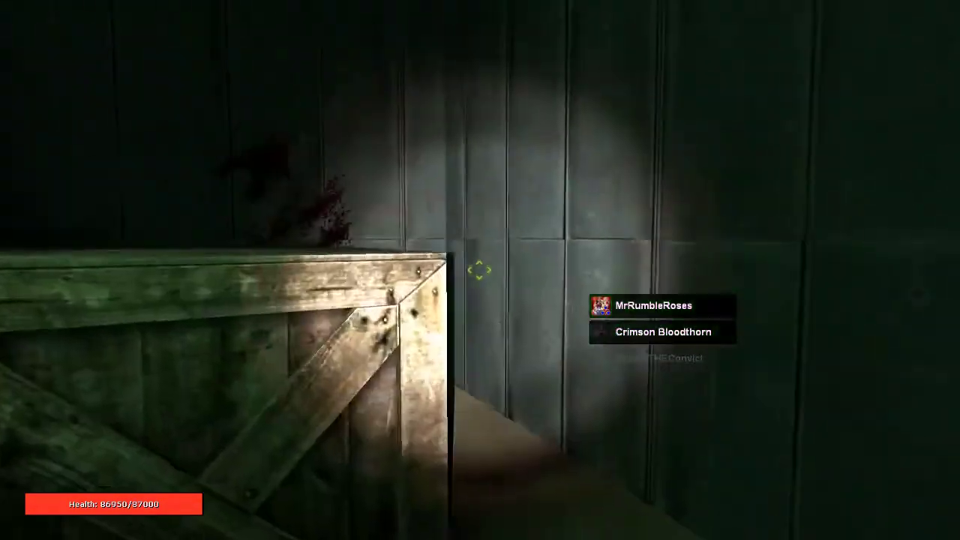